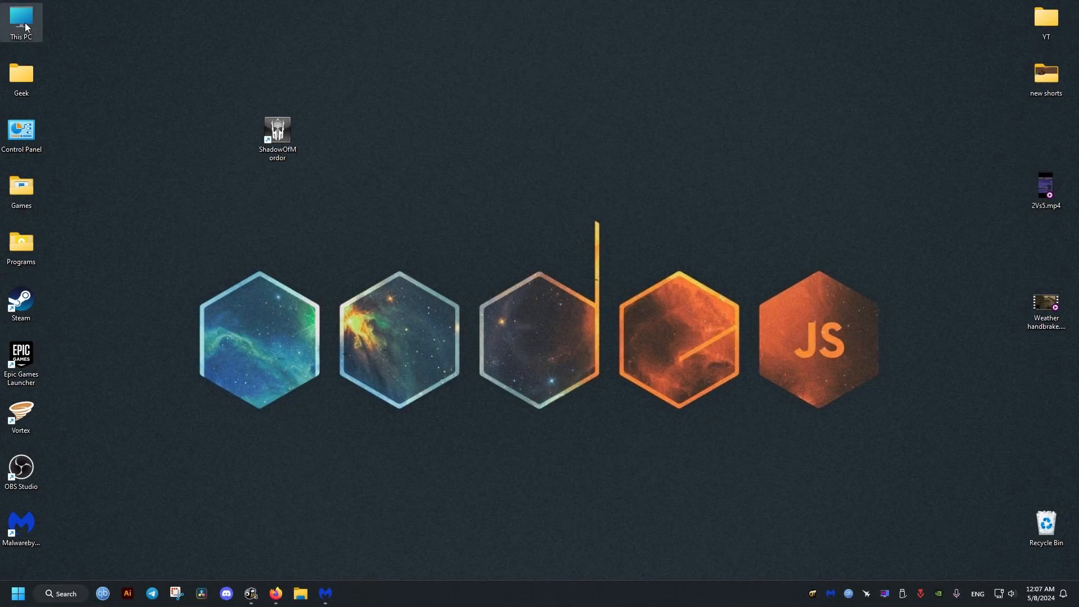
- Navigate from This PC into Nvme (C:) › Users › the user folder › Documents
key("super+e")
double_click(537, 208)
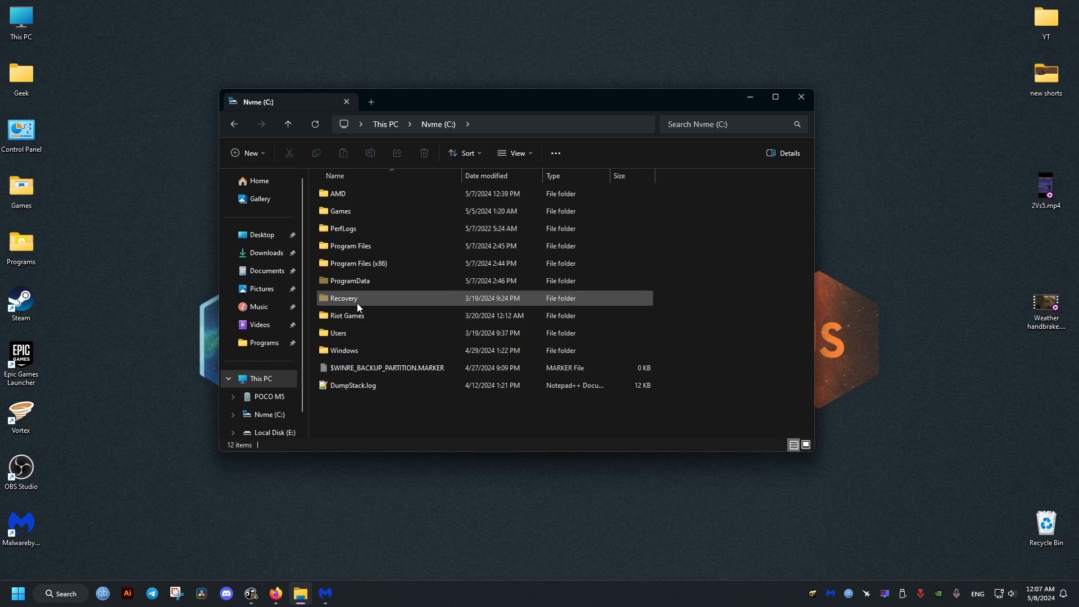
double_click(344, 331)
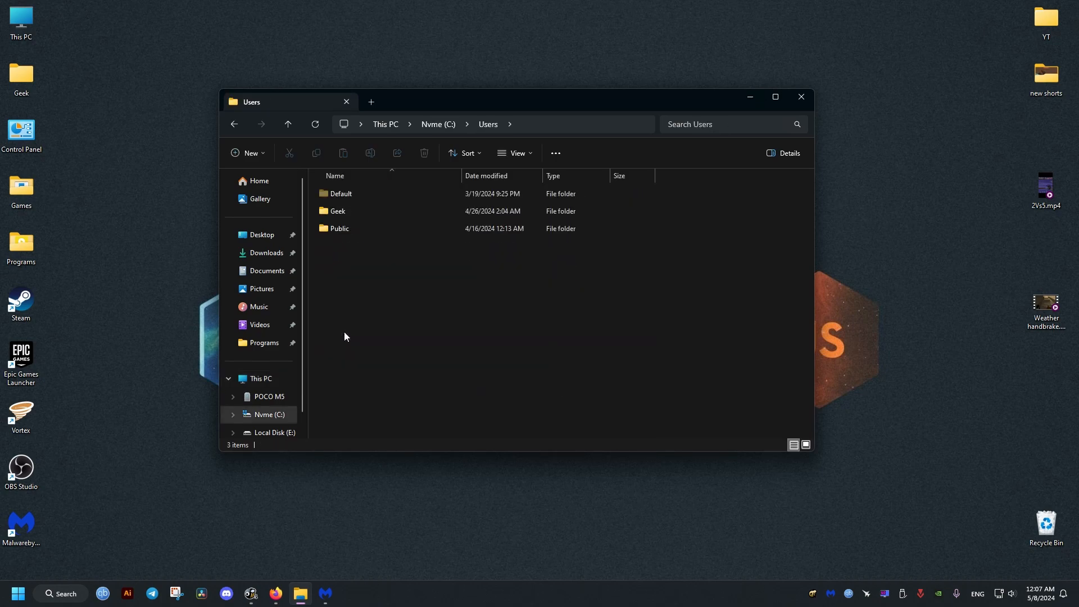
double_click(338, 211)
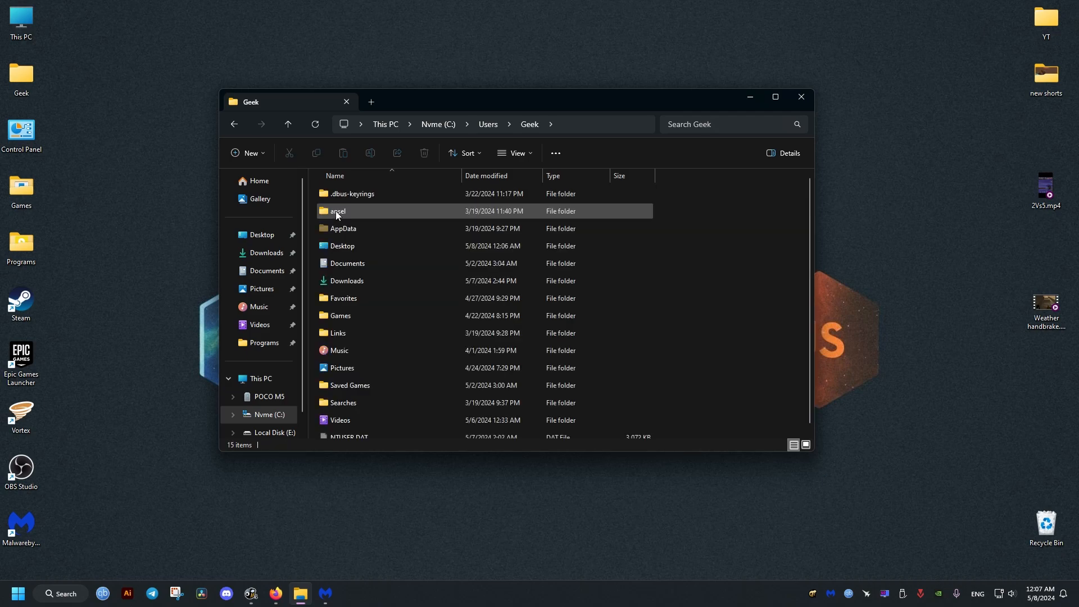
double_click(347, 263)
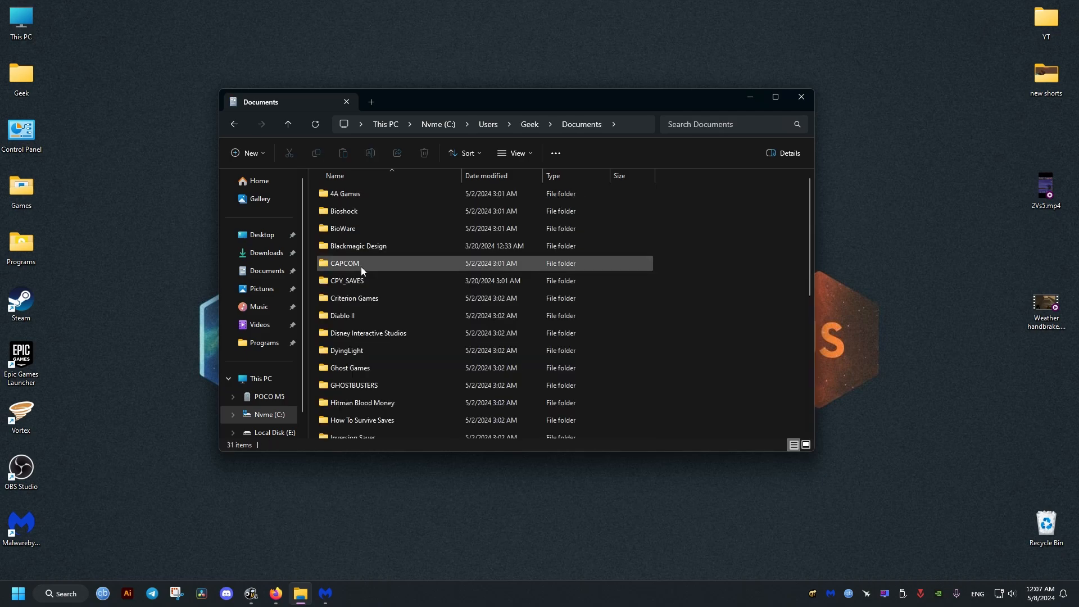
- Enter the WB Games folder and then its Shadow of Mordor subfolder
key("End")
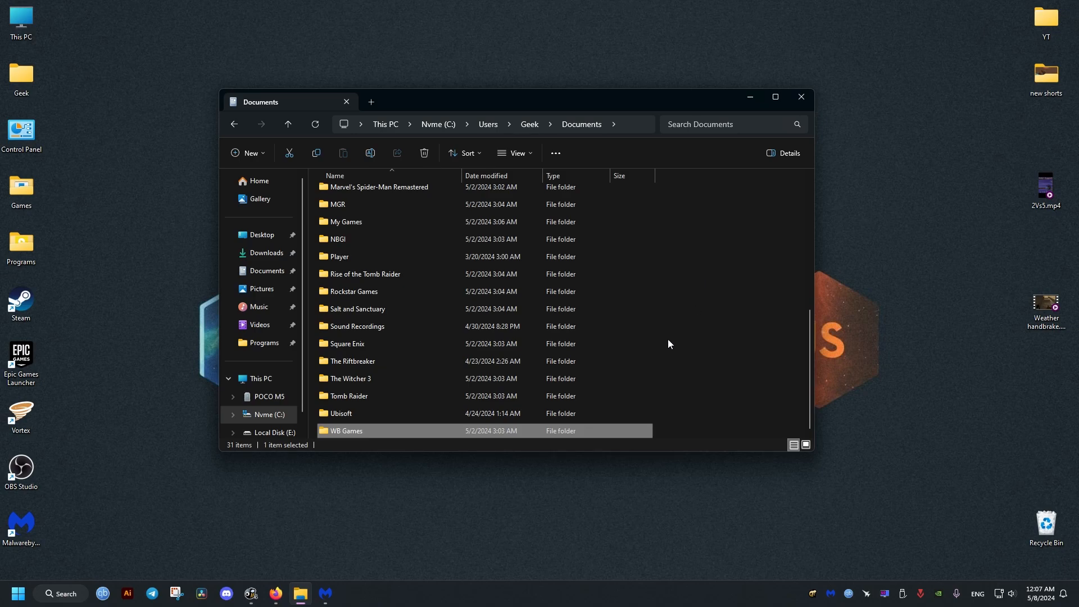
double_click(371, 432)
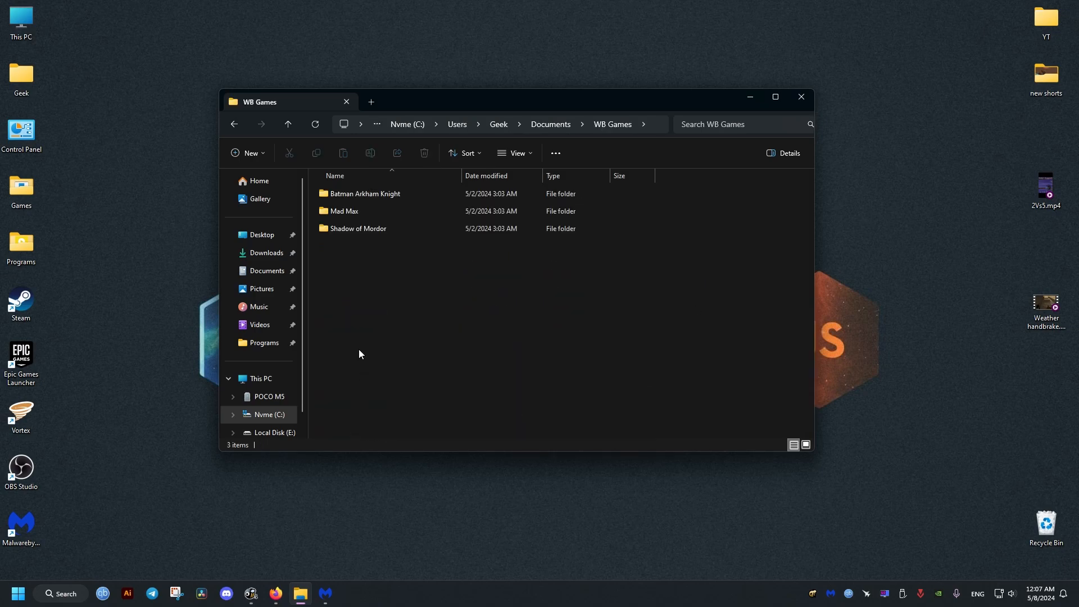
double_click(363, 230)
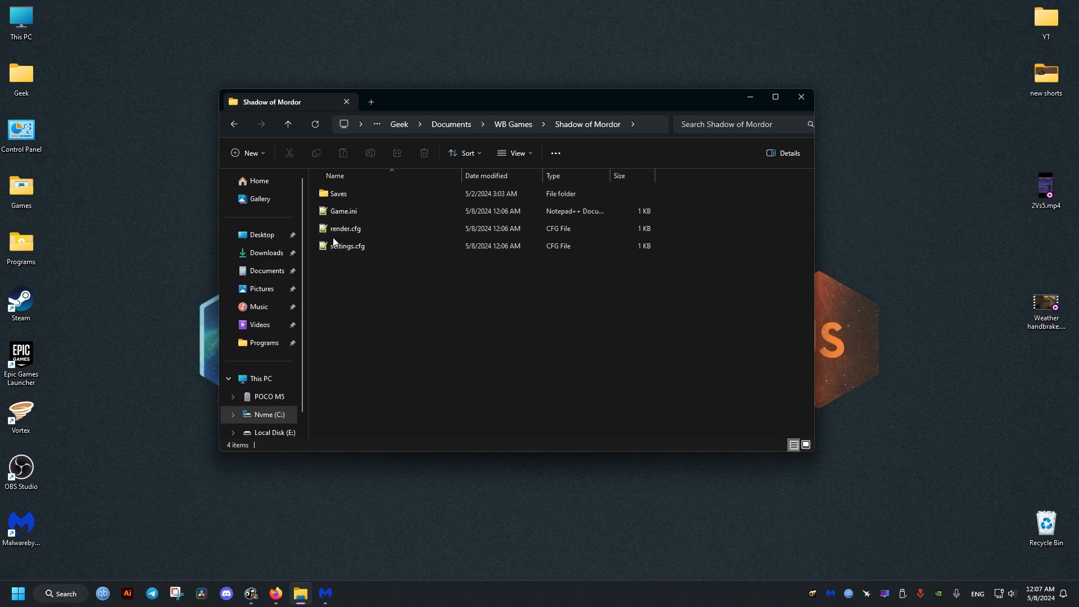
- Edit render.cfg in Notepad++ so FrameRateLimit reads 3.000000, and save it
double_click(351, 230)
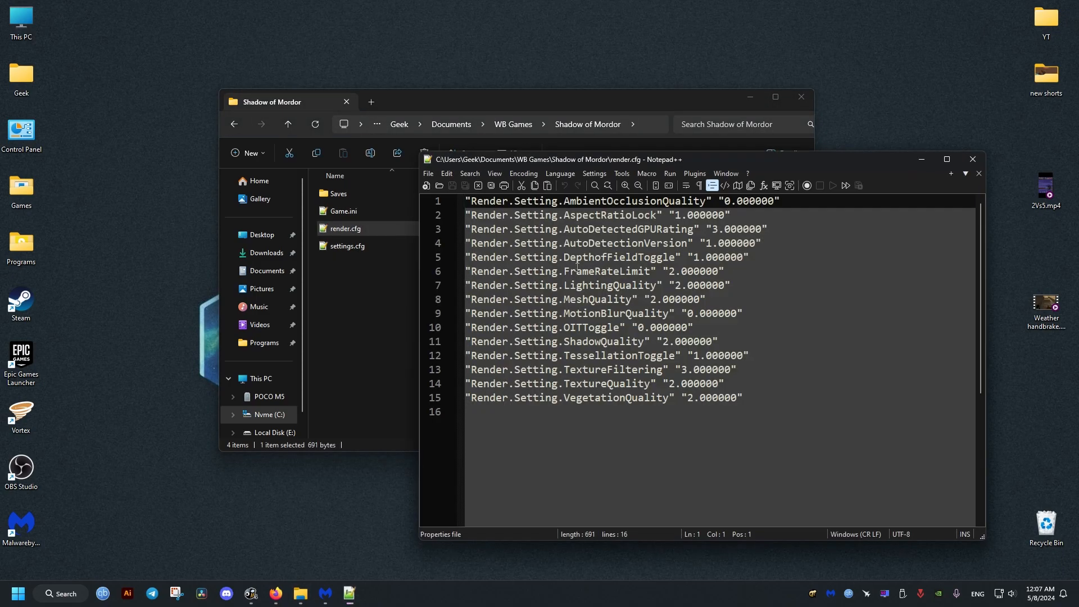
left_click(652, 271)
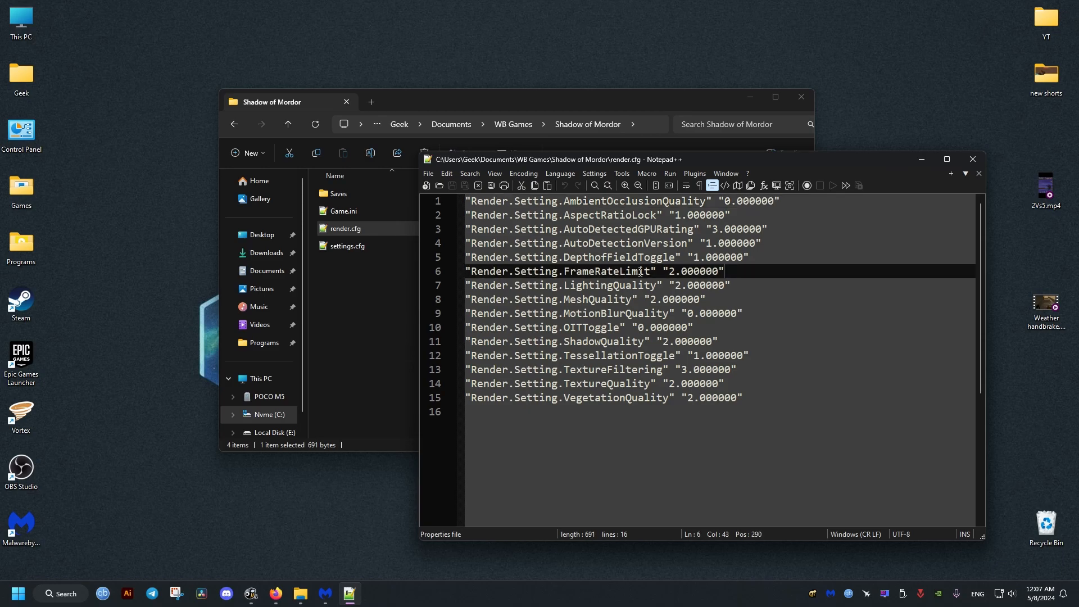
type("3")
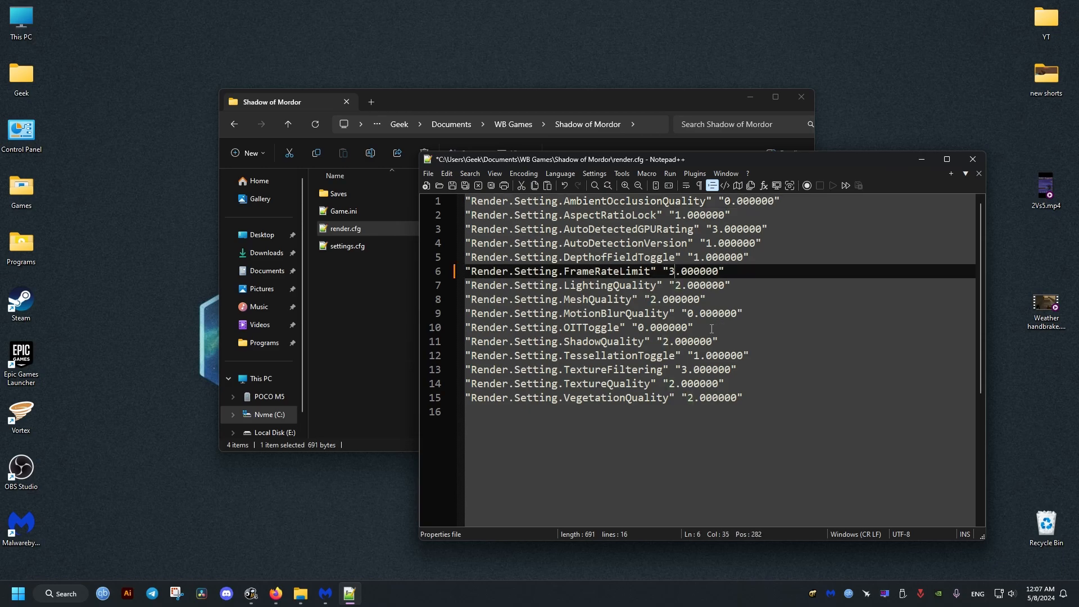
left_click(453, 185)
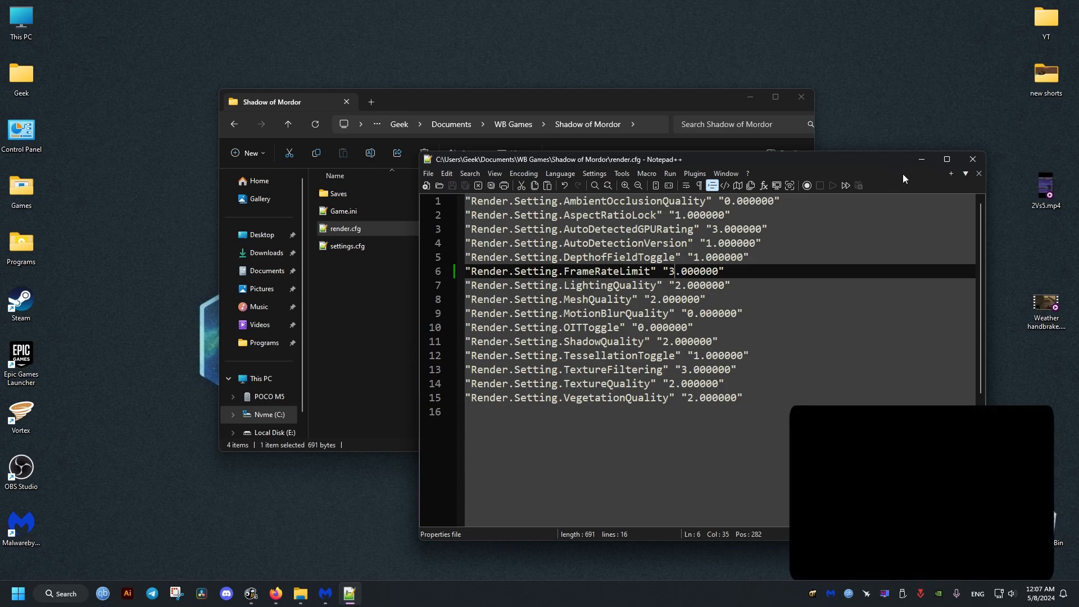
- Close Notepad++ and return focus to the desktop, leaving render.cfg updated
left_click(972, 159)
left_click(690, 301)
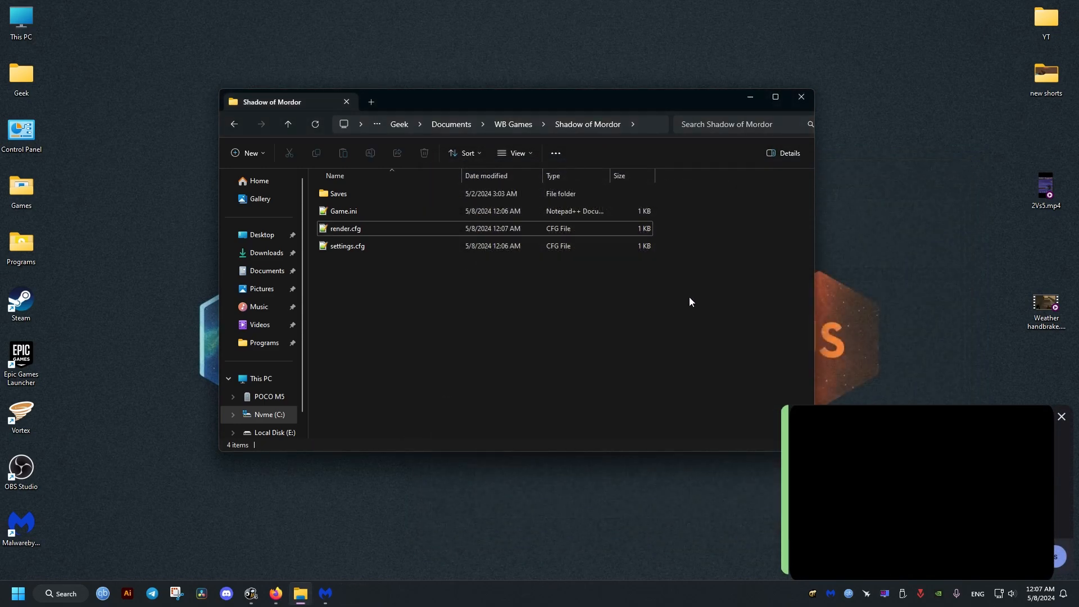
left_click(1060, 417)
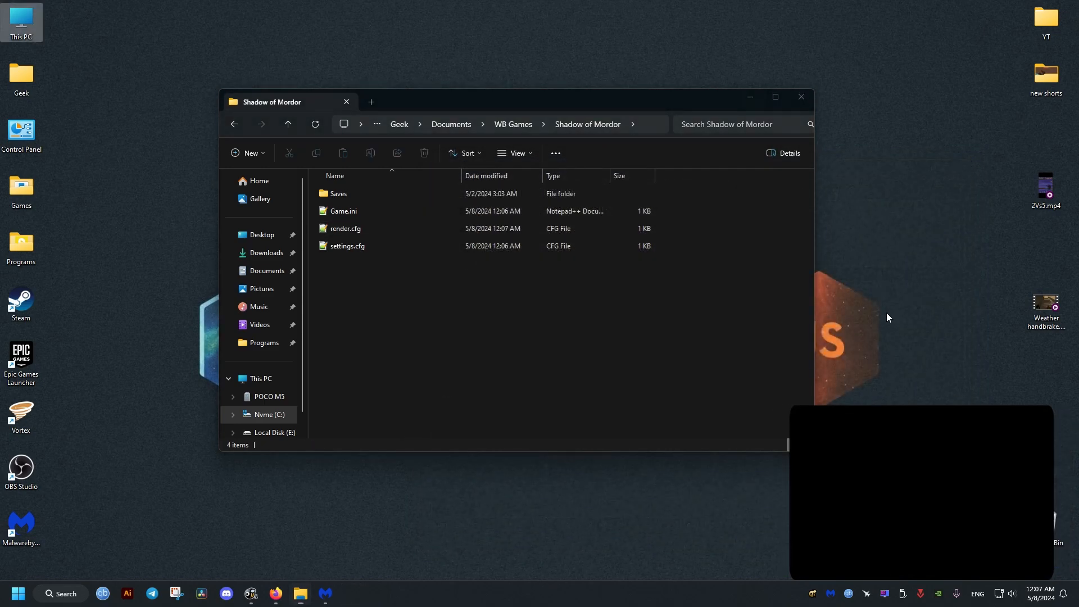